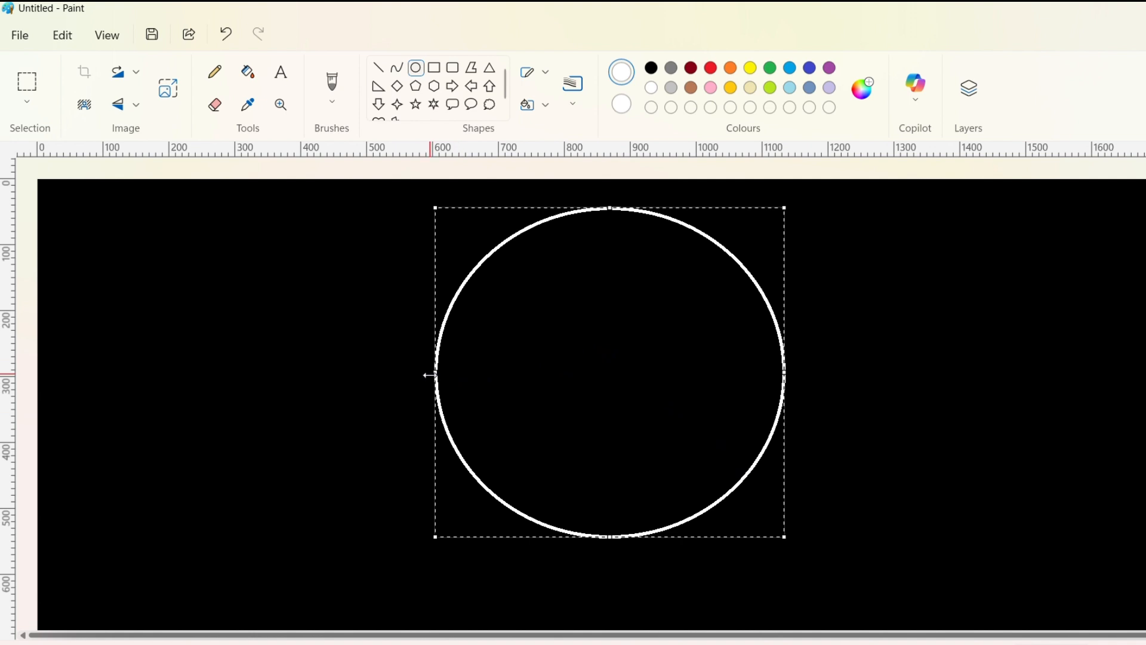
# Step: Enlarge the circle outline slightly to the left and downward, and fill its interior with white
pyautogui.moveTo(432, 375)
pyautogui.mouseDown()
pyautogui.moveTo(415, 381)
pyautogui.moveTo(428, 388)
pyautogui.moveTo(428, 375)
pyautogui.mouseUp()
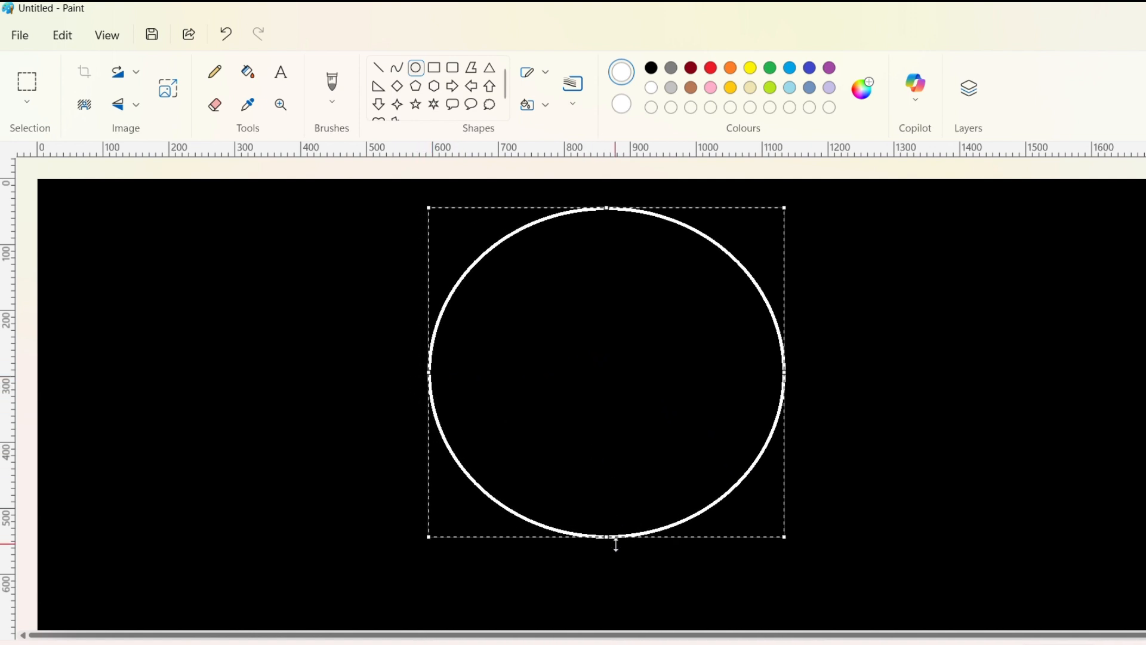
pyautogui.moveTo(616, 545); pyautogui.dragTo(618, 547)
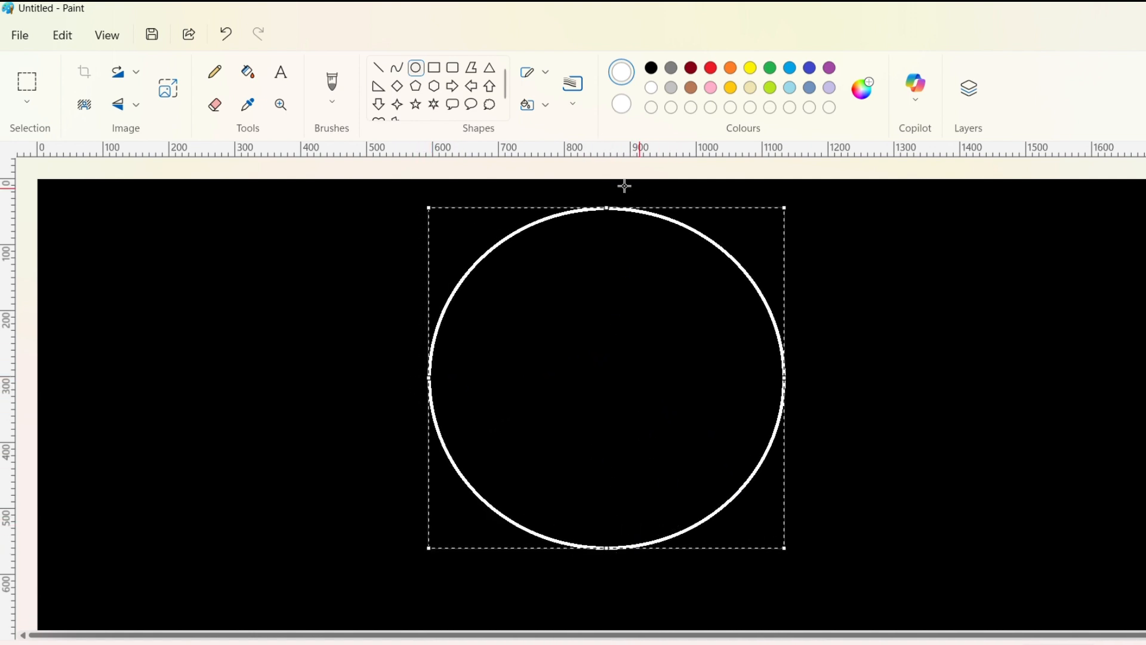
pyautogui.click(248, 72)
pyautogui.click(652, 411)
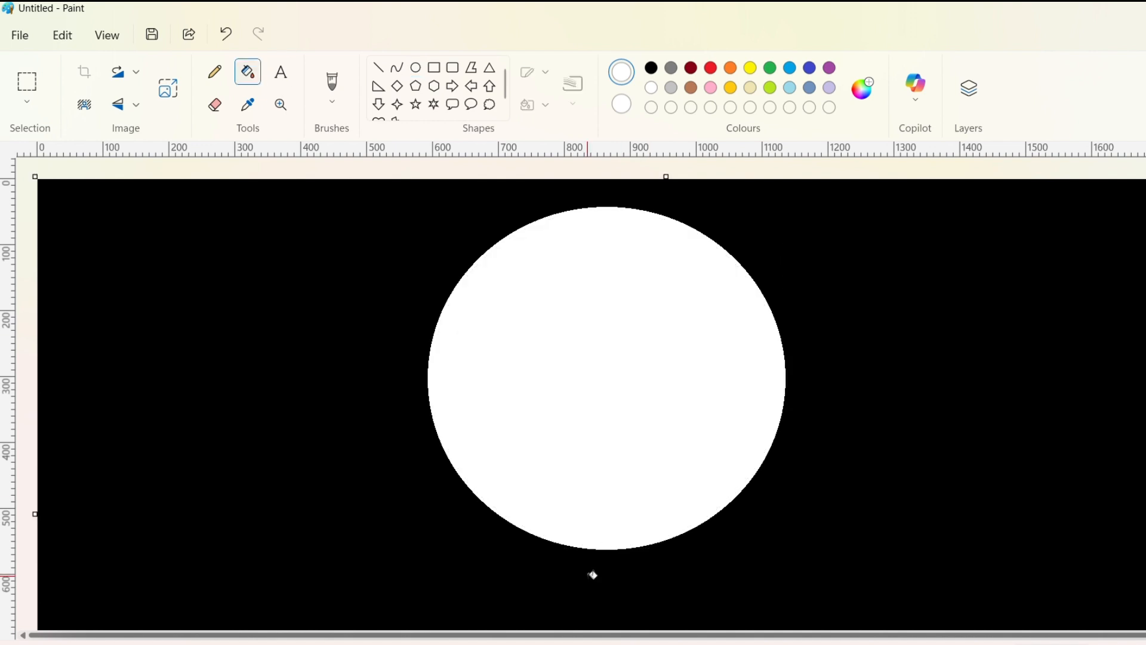
# Step: Try to sketch an uneven black ground line across the lower part of the white circle with the Pencil, and undo it
pyautogui.click(215, 72)
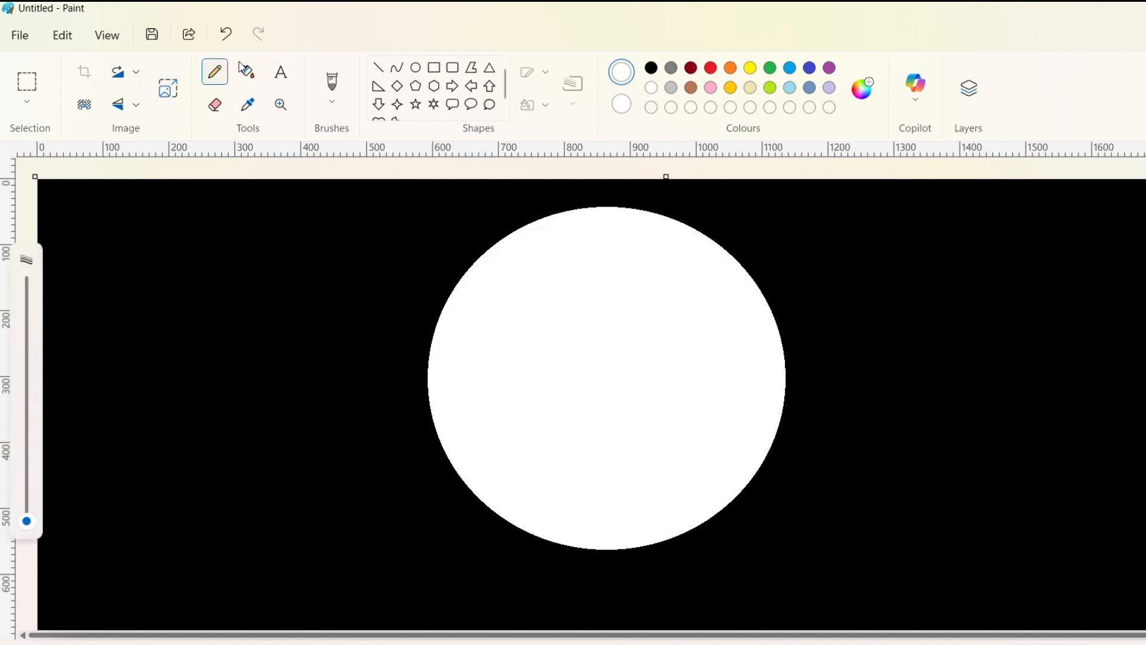
pyautogui.click(653, 69)
pyautogui.moveTo(473, 456)
pyautogui.mouseDown()
pyautogui.moveTo(566, 460)
pyautogui.moveTo(586, 445)
pyautogui.moveTo(498, 421)
pyautogui.mouseUp()
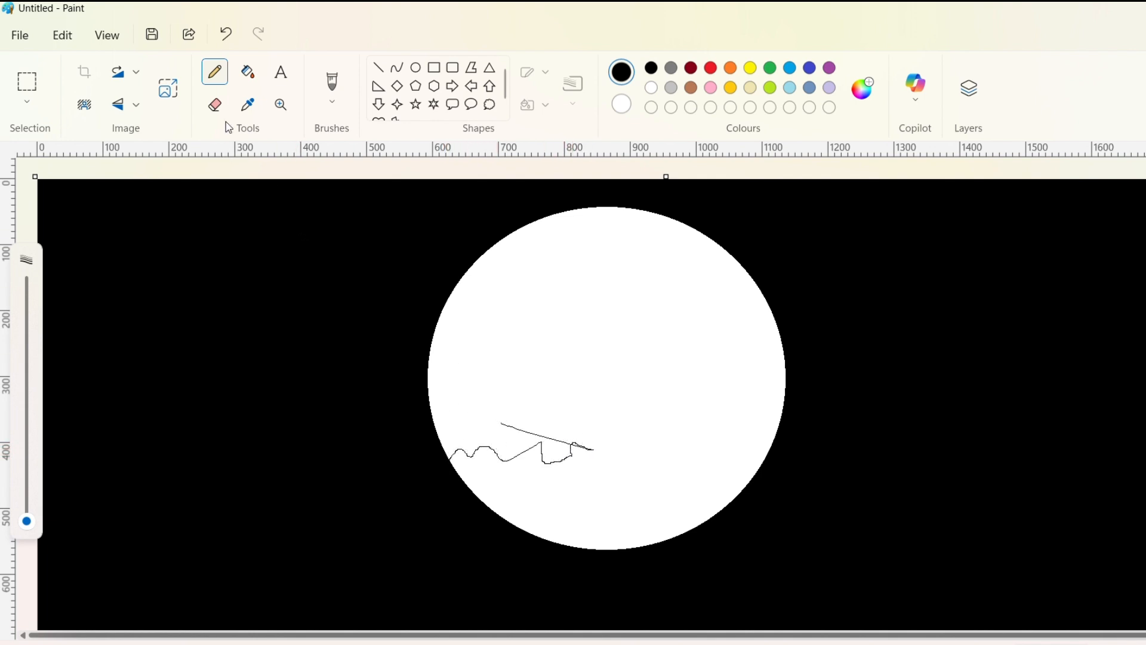
pyautogui.click(224, 33)
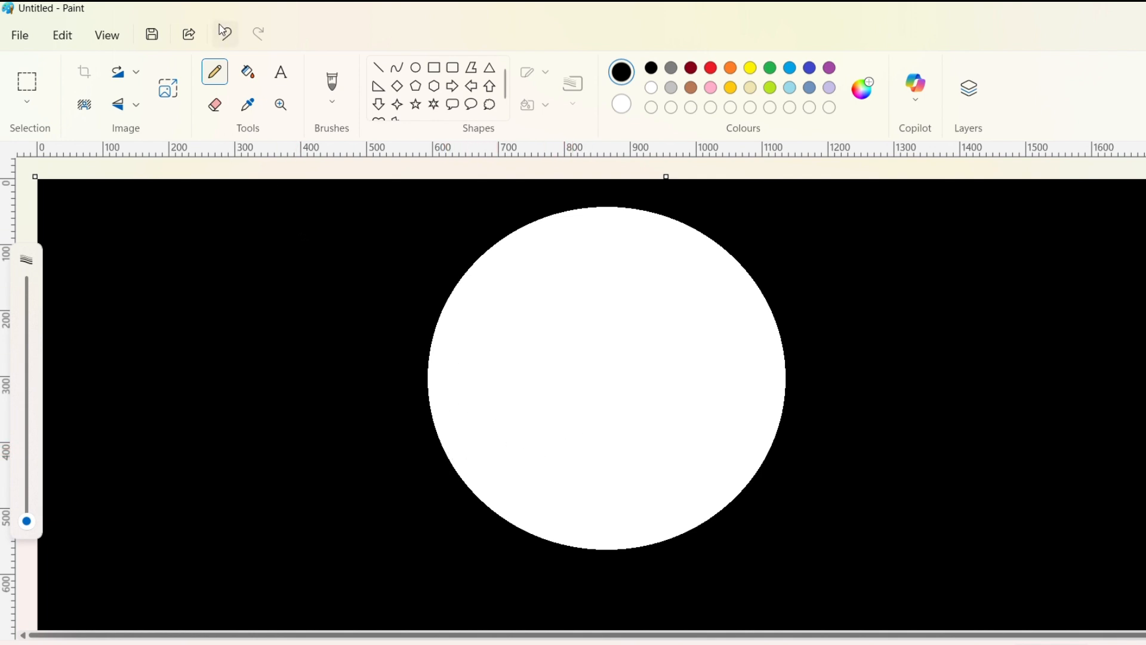
# Step: Paint an uneven black ground line across the lower part of the circle with the Calligraphy brush, and fill the area below it with black
pyautogui.click(333, 94)
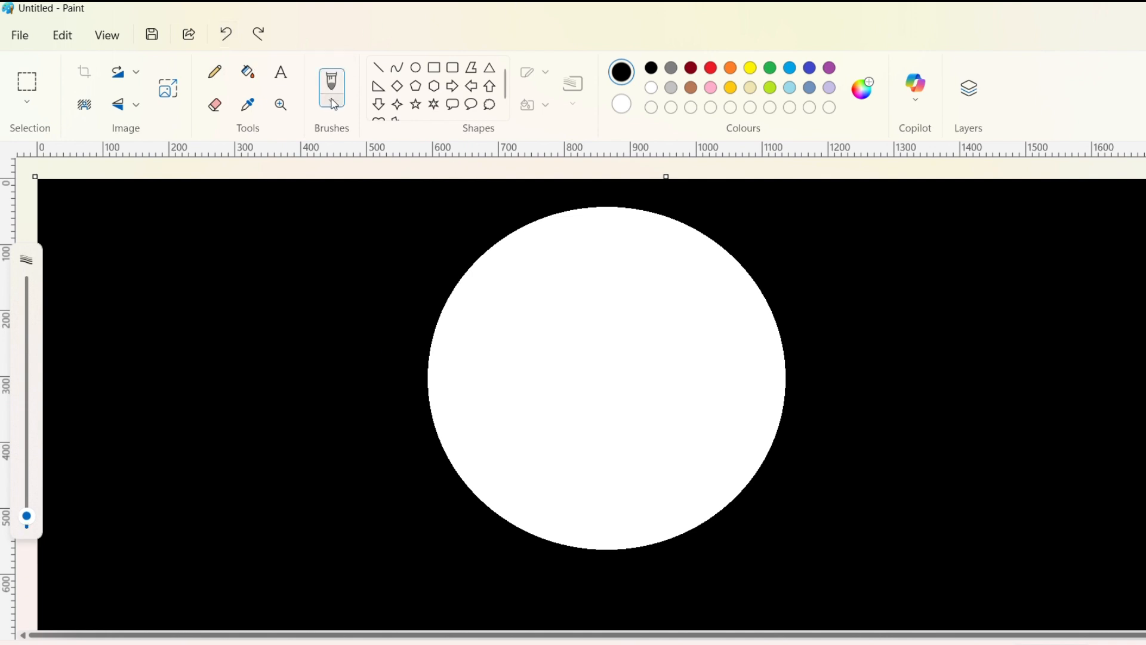
pyautogui.click(335, 105)
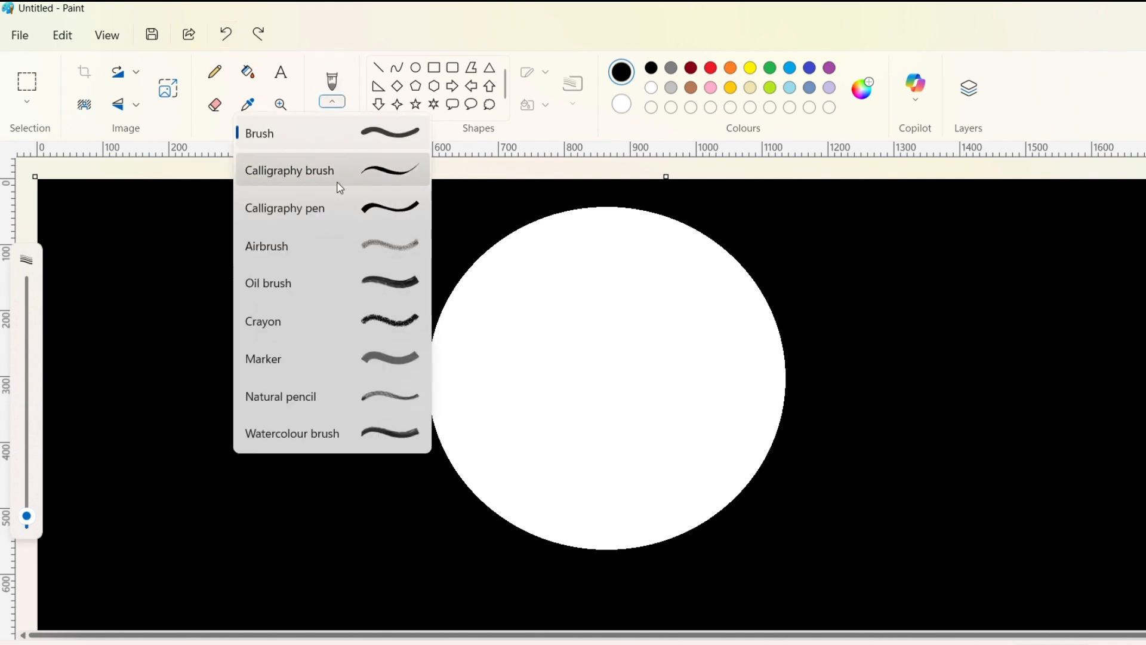
pyautogui.click(382, 171)
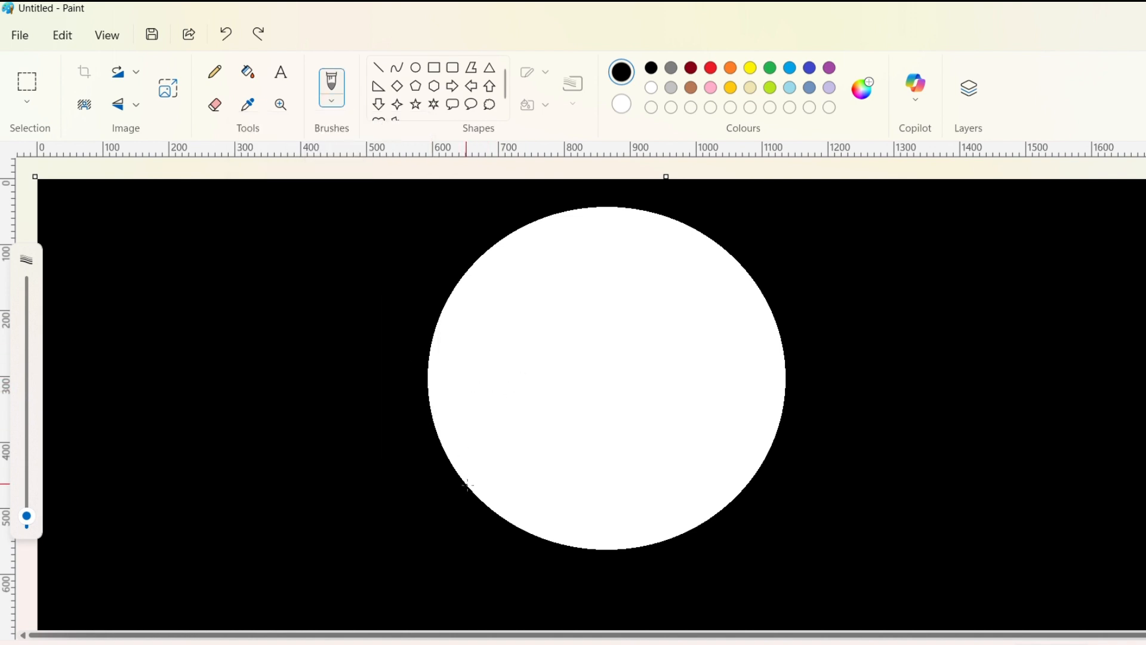
pyautogui.moveTo(553, 465)
pyautogui.mouseDown()
pyautogui.moveTo(587, 478)
pyautogui.moveTo(763, 468)
pyautogui.mouseUp()
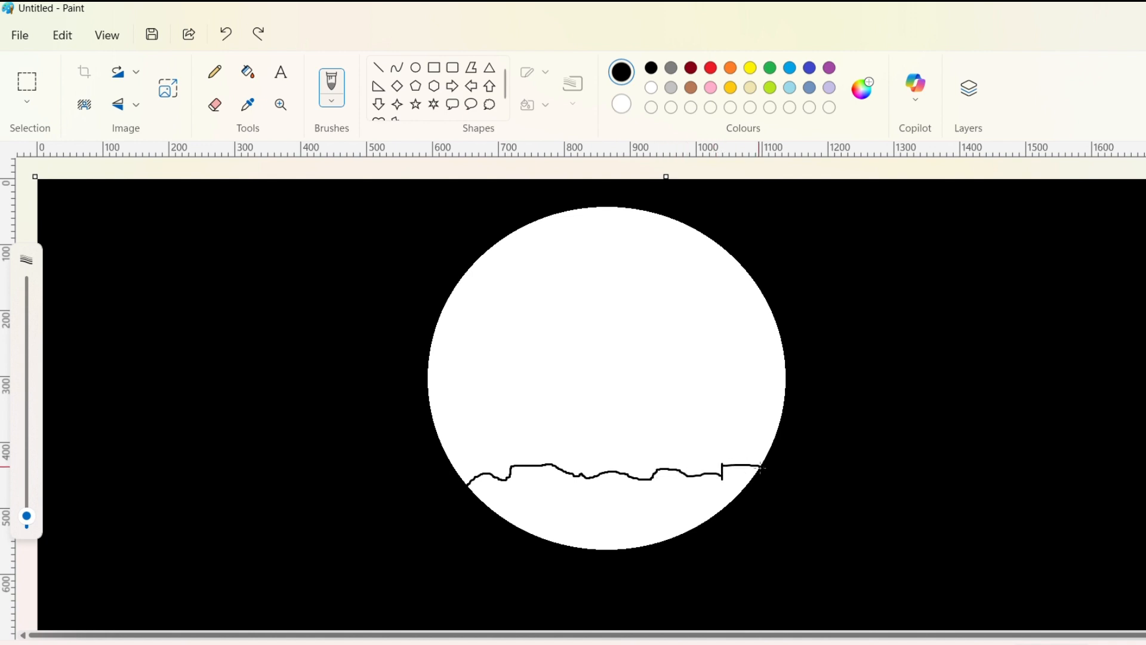
pyautogui.scroll(-1, 771, 488)
pyautogui.scroll(1, 773, 492)
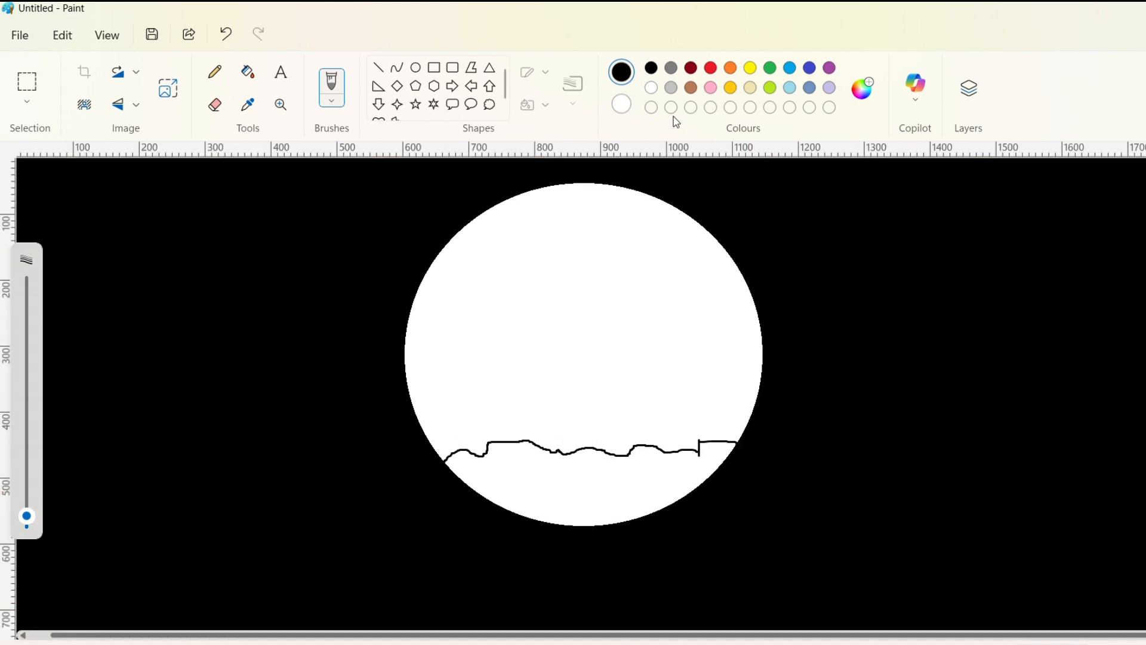
pyautogui.click(248, 72)
pyautogui.click(559, 458)
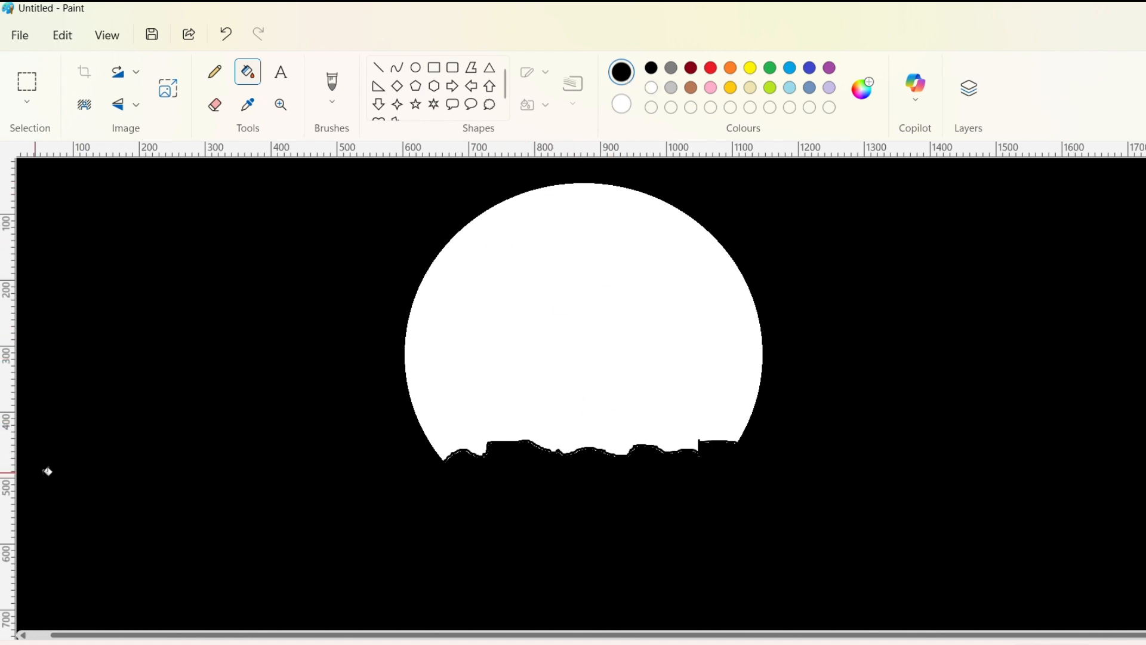
# Step: Undo the black fill and the ground line so that the full white circle is restored
pyautogui.click(332, 87)
pyautogui.moveTo(32, 465); pyautogui.dragTo(27, 424)
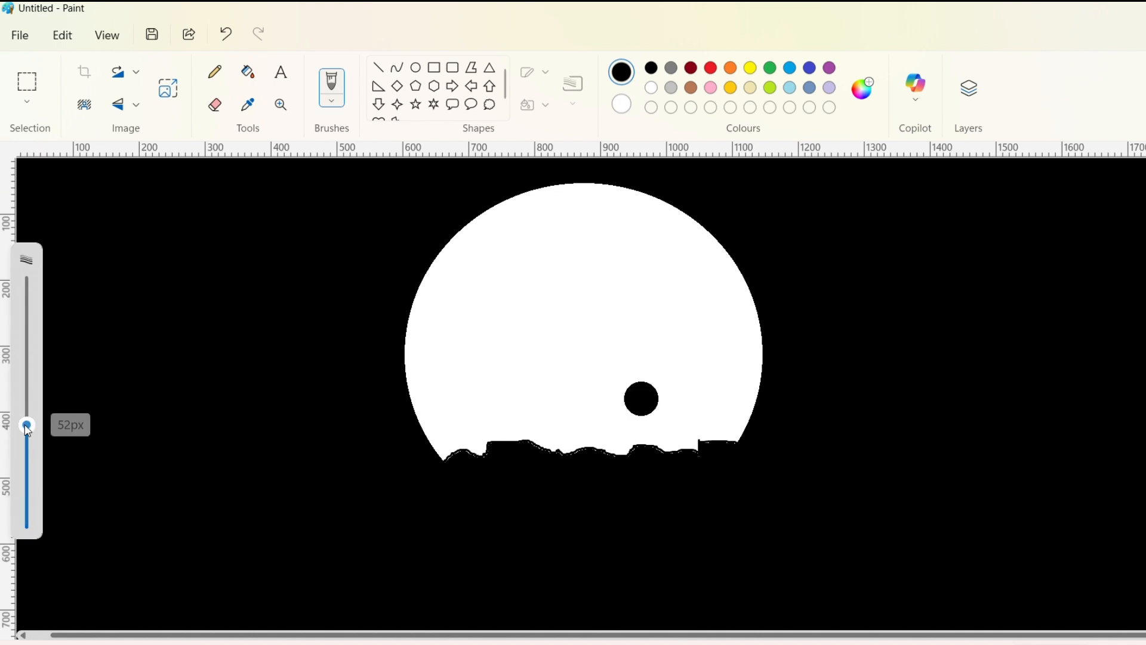
pyautogui.click(226, 32)
pyautogui.click(225, 33)
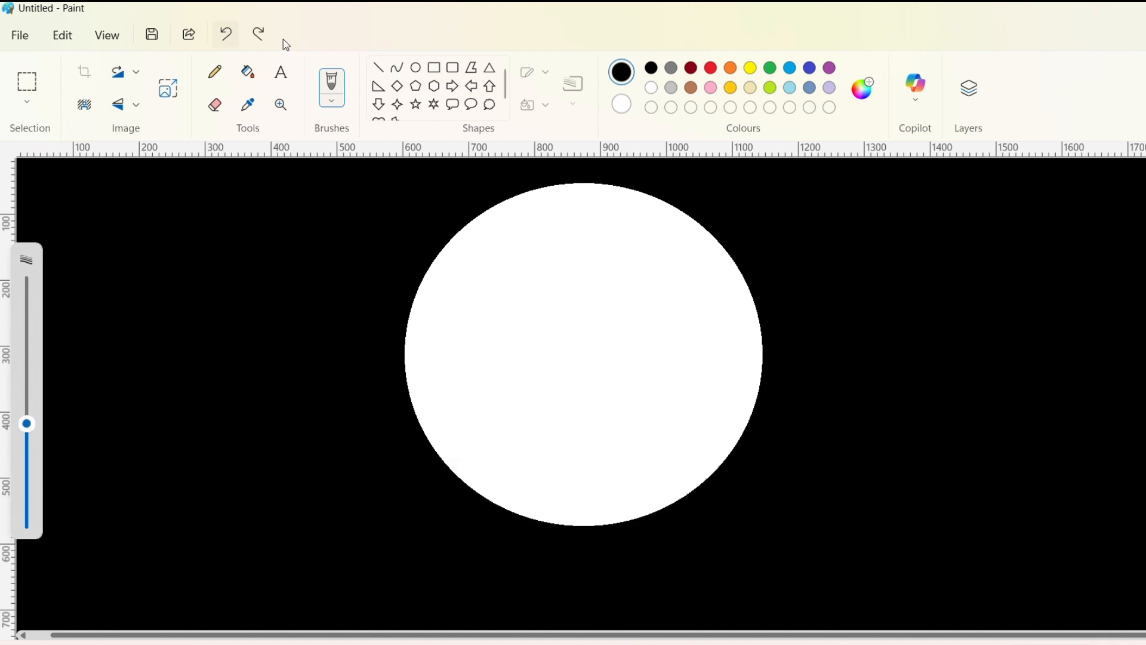
# Step: Paint a thin, uneven black ground line nearer the circle's lower edge, and fill the area beneath it with black
pyautogui.moveTo(27, 424); pyautogui.dragTo(27, 516)
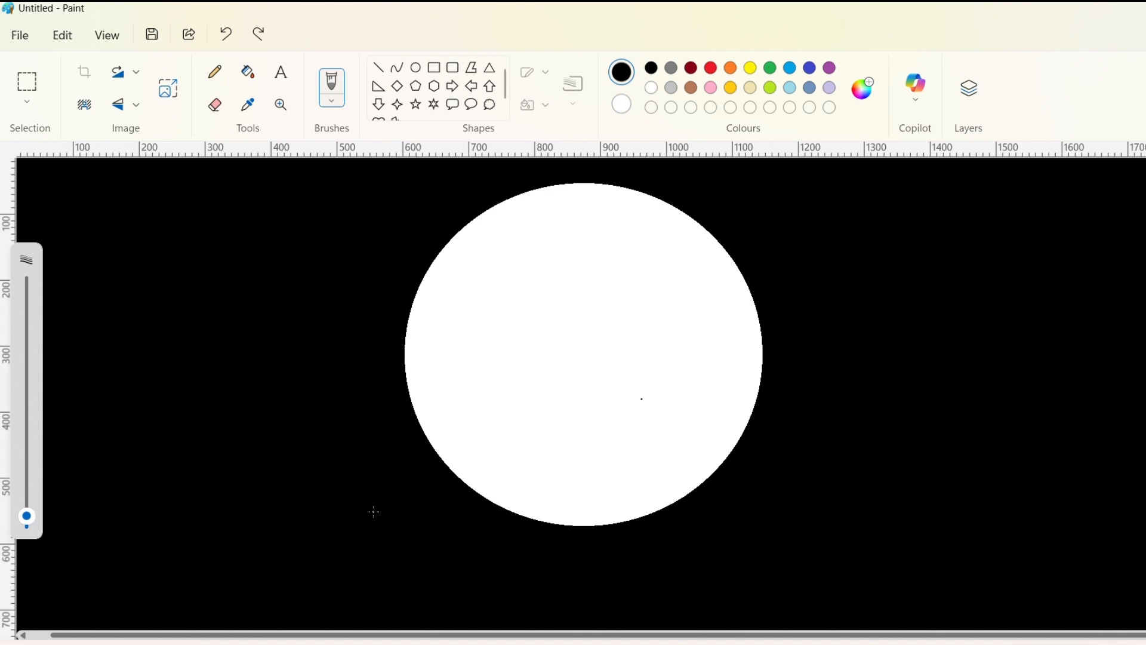
pyautogui.moveTo(476, 473); pyautogui.dragTo(518, 478)
pyautogui.moveTo(612, 476); pyautogui.dragTo(676, 467)
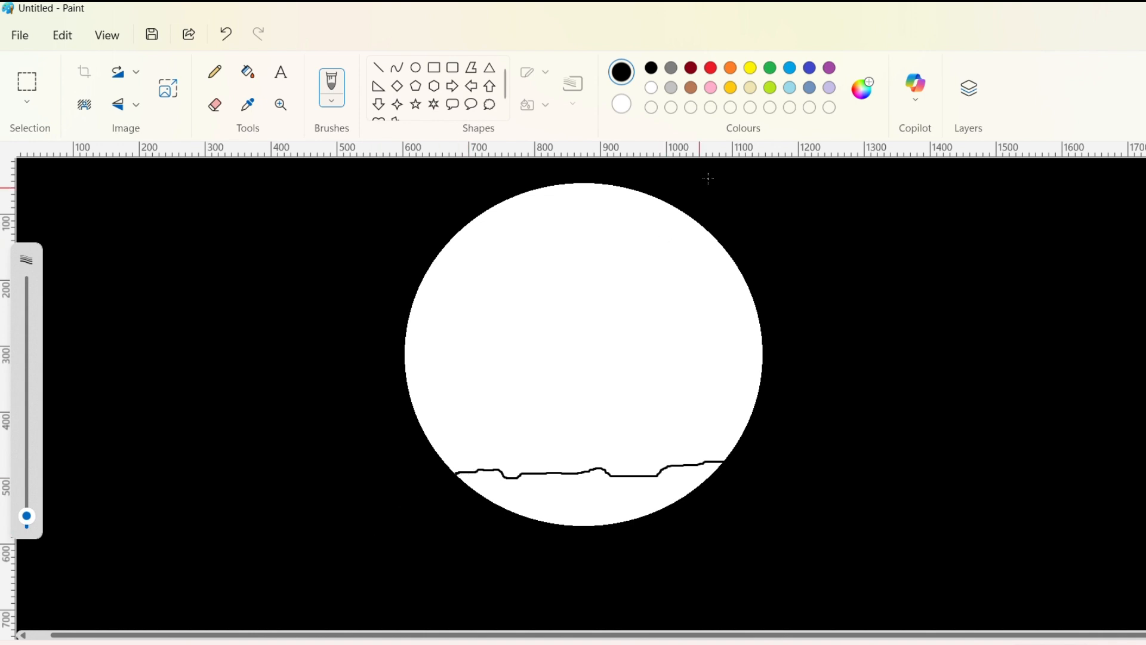
pyautogui.click(248, 72)
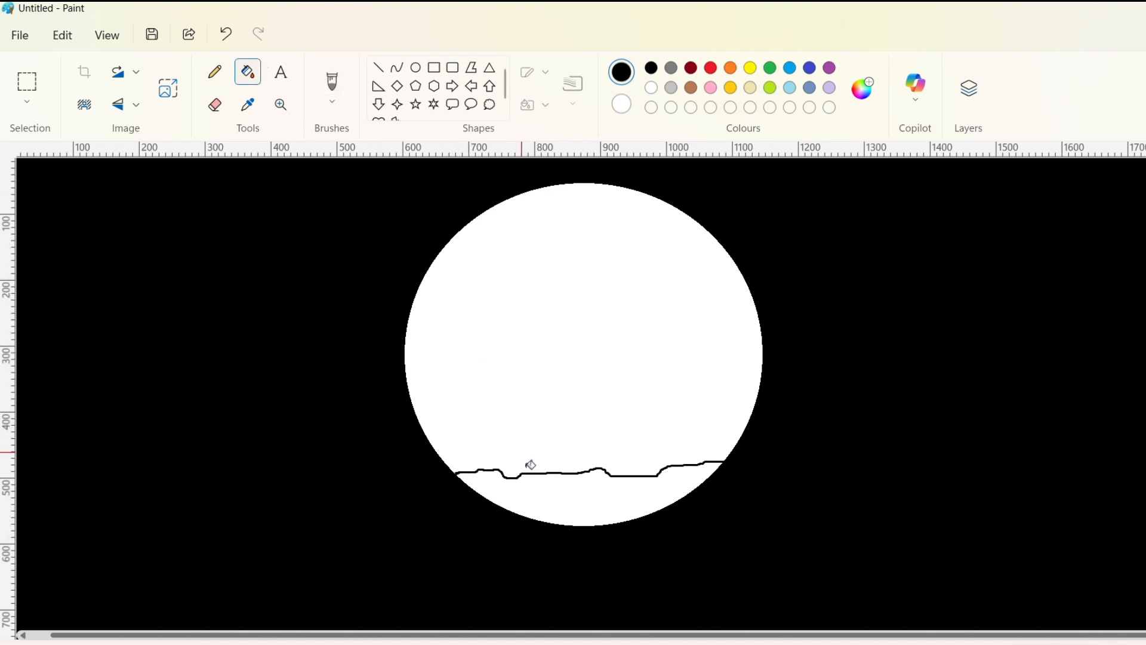
pyautogui.click(542, 504)
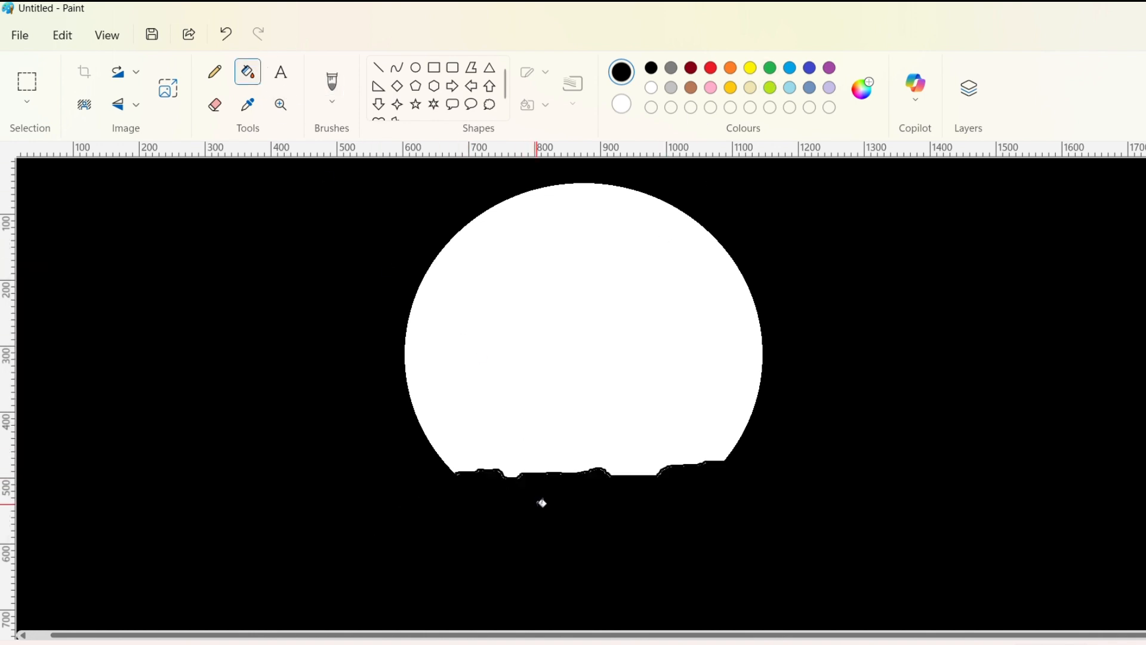
# Step: Return to the brush and set a stroke size moderately thicker than the ground line for painting the tree
pyautogui.click(333, 84)
pyautogui.click(26, 452)
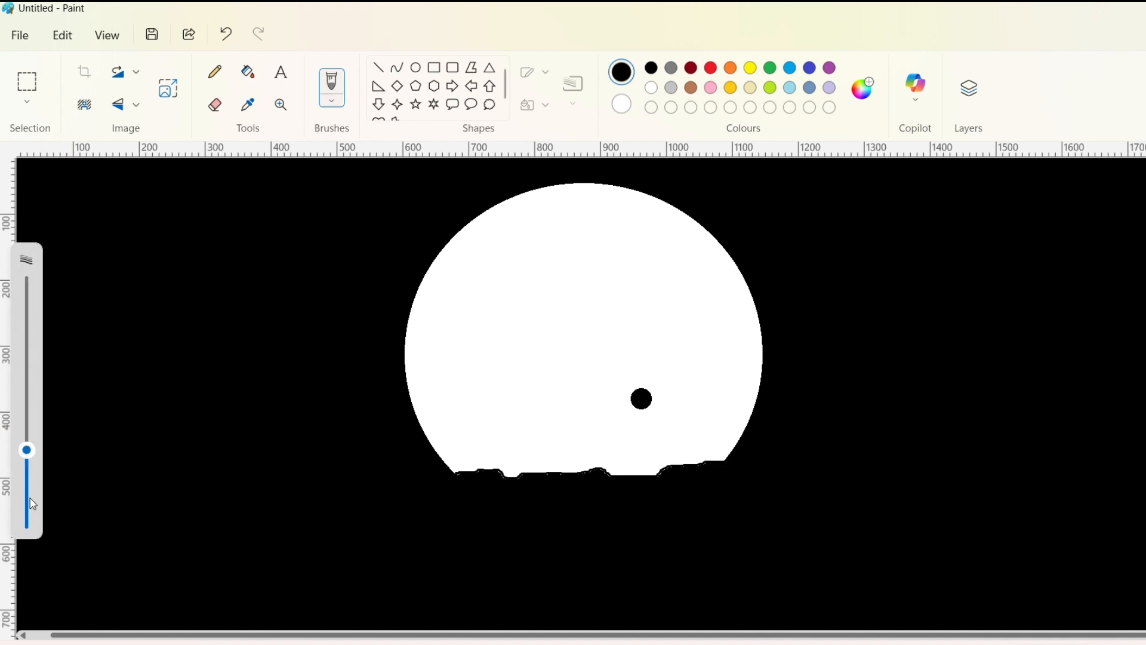
pyautogui.click(27, 498)
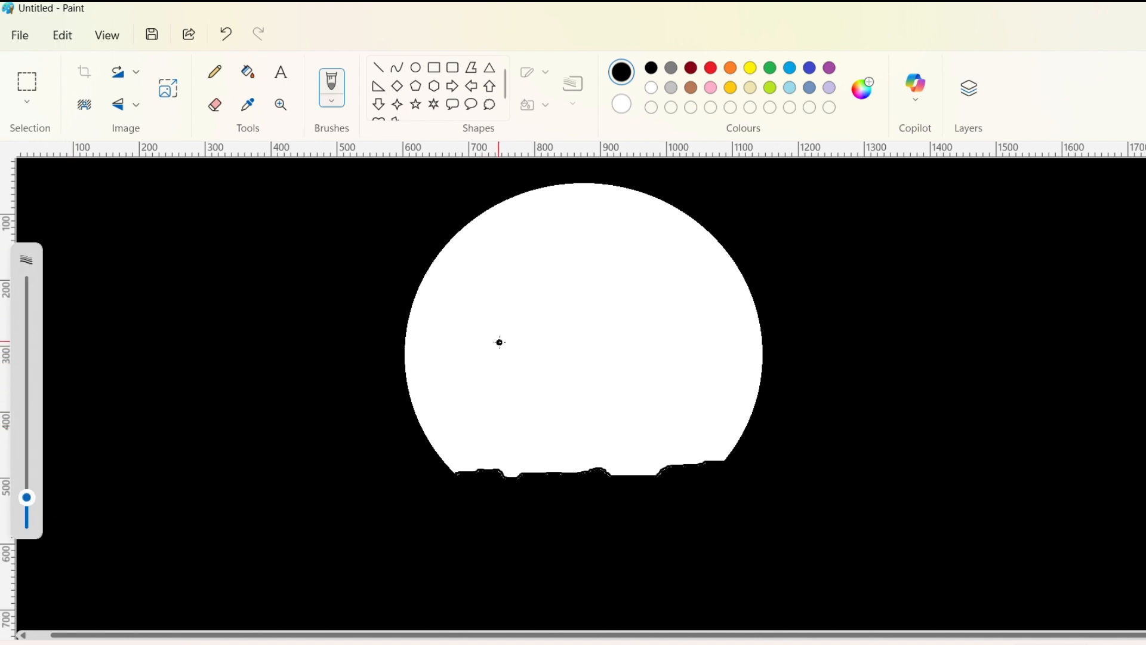
# Step: Try painting two black limbs that meet in a V shape at the ground, and undo both
pyautogui.moveTo(500, 342)
pyautogui.mouseDown()
pyautogui.moveTo(546, 393)
pyautogui.moveTo(576, 475)
pyautogui.mouseUp()
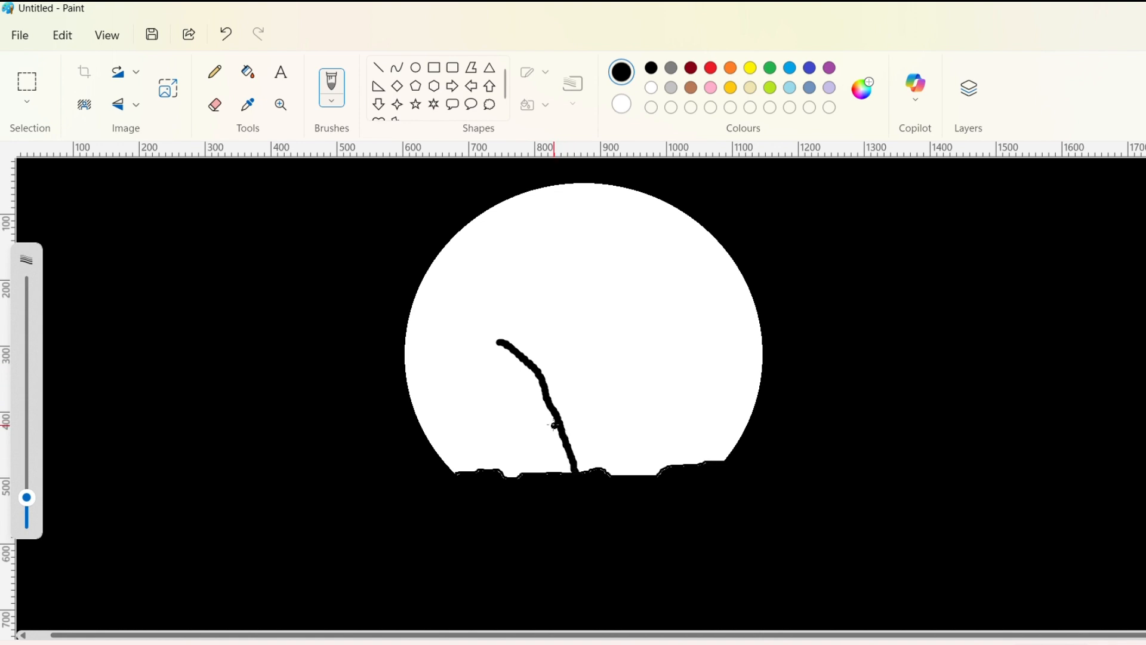
pyautogui.moveTo(620, 323); pyautogui.dragTo(576, 452)
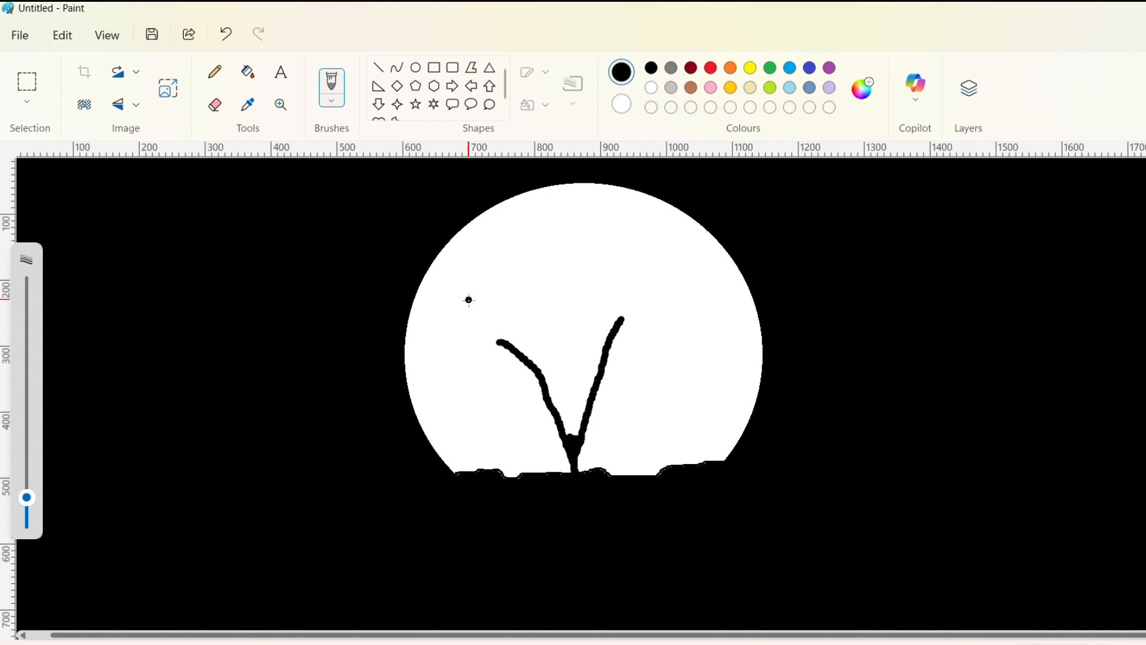
pyautogui.click(226, 31)
pyautogui.click(226, 31)
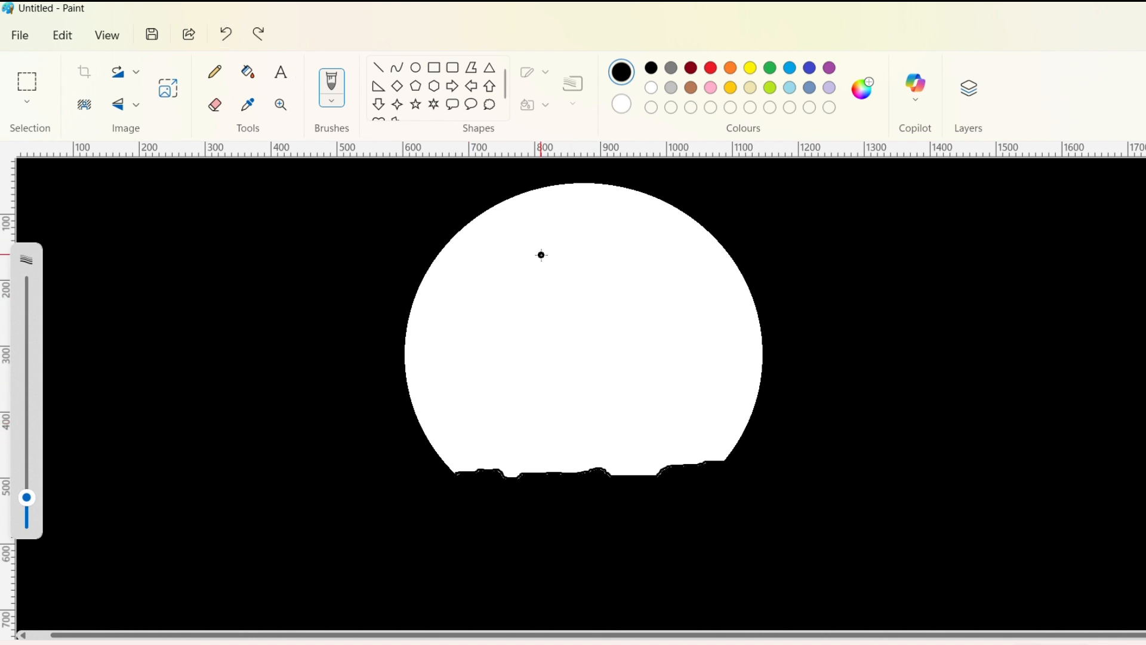
# Step: Paint a forked black tree trunk rising from the ground inside the circle, with smaller branches spreading left, right and upward
pyautogui.moveTo(502, 347)
pyautogui.mouseDown()
pyautogui.moveTo(540, 371)
pyautogui.moveTo(575, 466)
pyautogui.mouseUp()
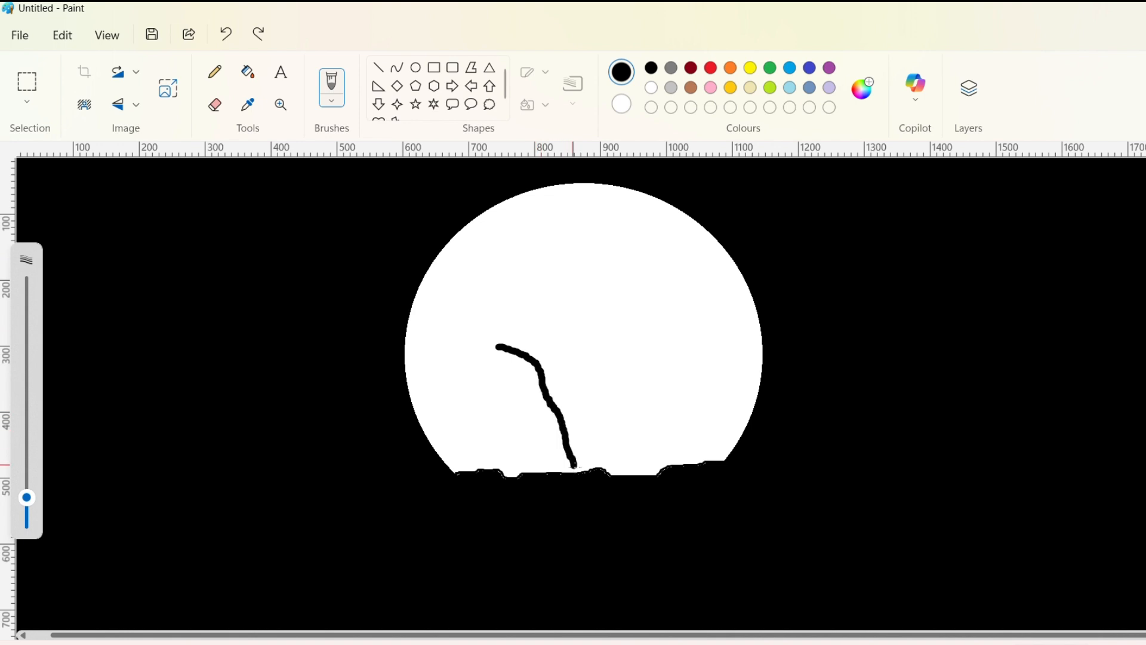
pyautogui.moveTo(633, 321)
pyautogui.mouseDown()
pyautogui.moveTo(578, 410)
pyautogui.moveTo(585, 485)
pyautogui.mouseUp()
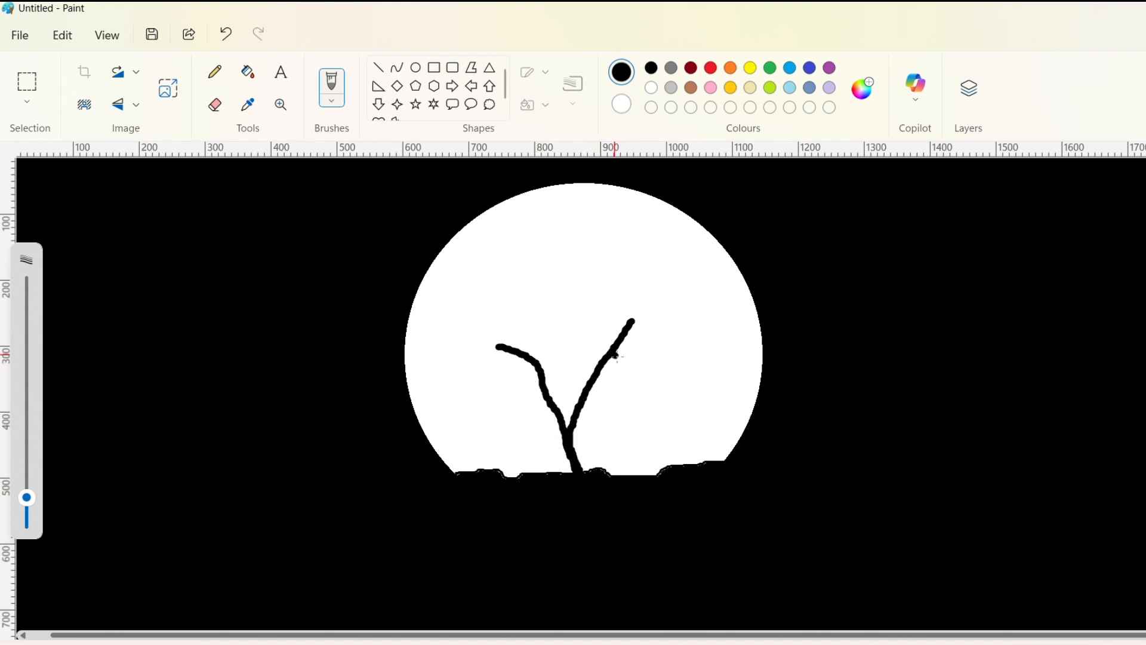
pyautogui.moveTo(614, 356); pyautogui.dragTo(652, 369)
pyautogui.moveTo(595, 338); pyautogui.dragTo(593, 312)
pyautogui.moveTo(540, 372)
pyautogui.mouseDown()
pyautogui.moveTo(542, 333)
pyautogui.moveTo(530, 369)
pyautogui.moveTo(473, 375)
pyautogui.mouseUp()
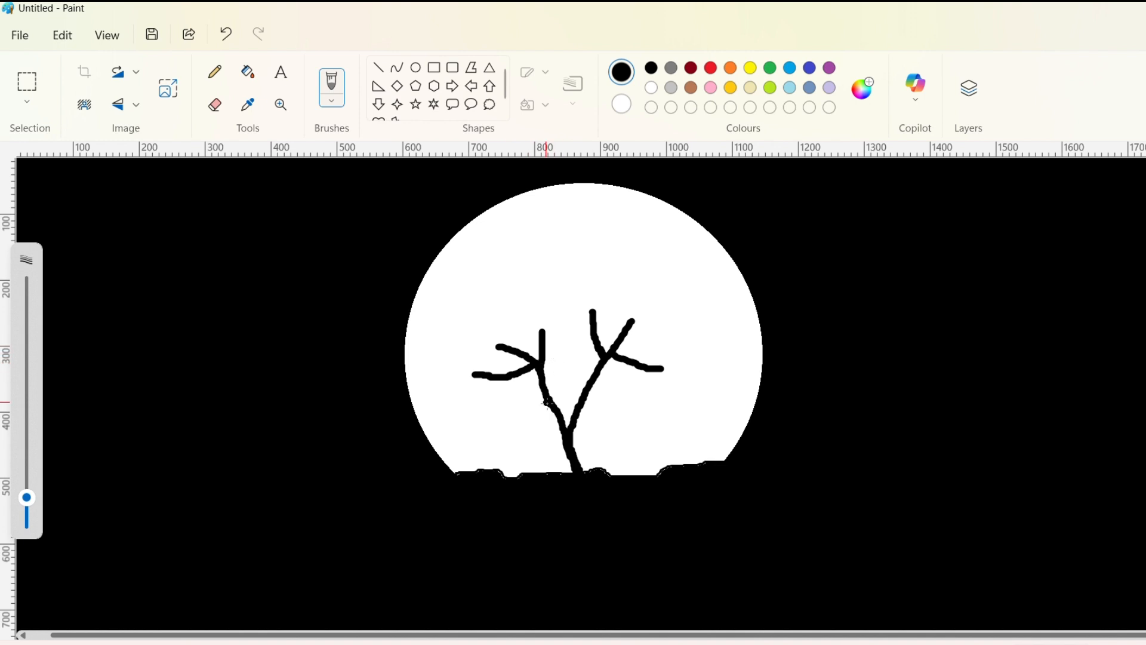
pyautogui.moveTo(547, 403)
pyautogui.mouseDown()
pyautogui.moveTo(576, 280)
pyautogui.moveTo(594, 276)
pyautogui.moveTo(535, 284)
pyautogui.moveTo(591, 299)
pyautogui.mouseUp()
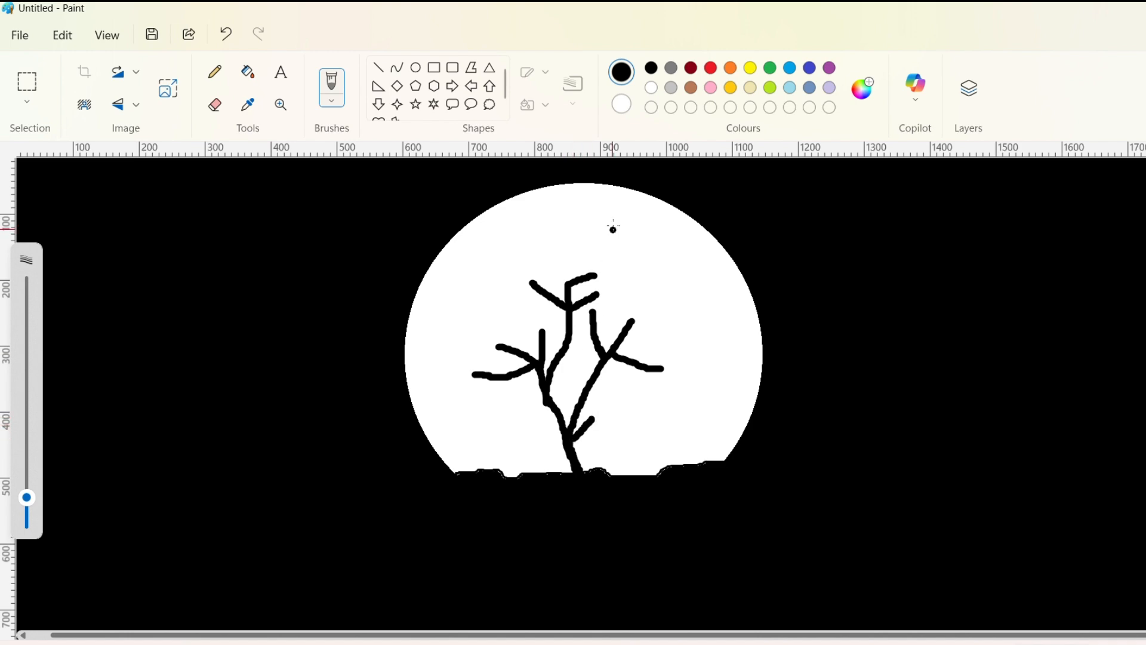
# Step: Paint dense pinkish-red foliage clusters over the left, upper and right branches of the tree
pyautogui.moveTo(417, 338)
pyautogui.mouseDown()
pyautogui.moveTo(406, 375)
pyautogui.moveTo(413, 338)
pyautogui.moveTo(403, 381)
pyautogui.moveTo(431, 313)
pyautogui.moveTo(400, 356)
pyautogui.moveTo(424, 308)
pyautogui.moveTo(406, 312)
pyautogui.moveTo(462, 326)
pyautogui.moveTo(419, 357)
pyautogui.moveTo(407, 388)
pyautogui.moveTo(428, 326)
pyautogui.moveTo(418, 382)
pyautogui.moveTo(437, 329)
pyautogui.moveTo(457, 325)
pyautogui.moveTo(412, 340)
pyautogui.moveTo(395, 323)
pyautogui.moveTo(394, 334)
pyautogui.moveTo(418, 304)
pyautogui.moveTo(454, 313)
pyautogui.moveTo(399, 314)
pyautogui.moveTo(396, 304)
pyautogui.moveTo(424, 302)
pyautogui.moveTo(429, 353)
pyautogui.moveTo(448, 331)
pyautogui.moveTo(415, 348)
pyautogui.moveTo(447, 303)
pyautogui.mouseUp()
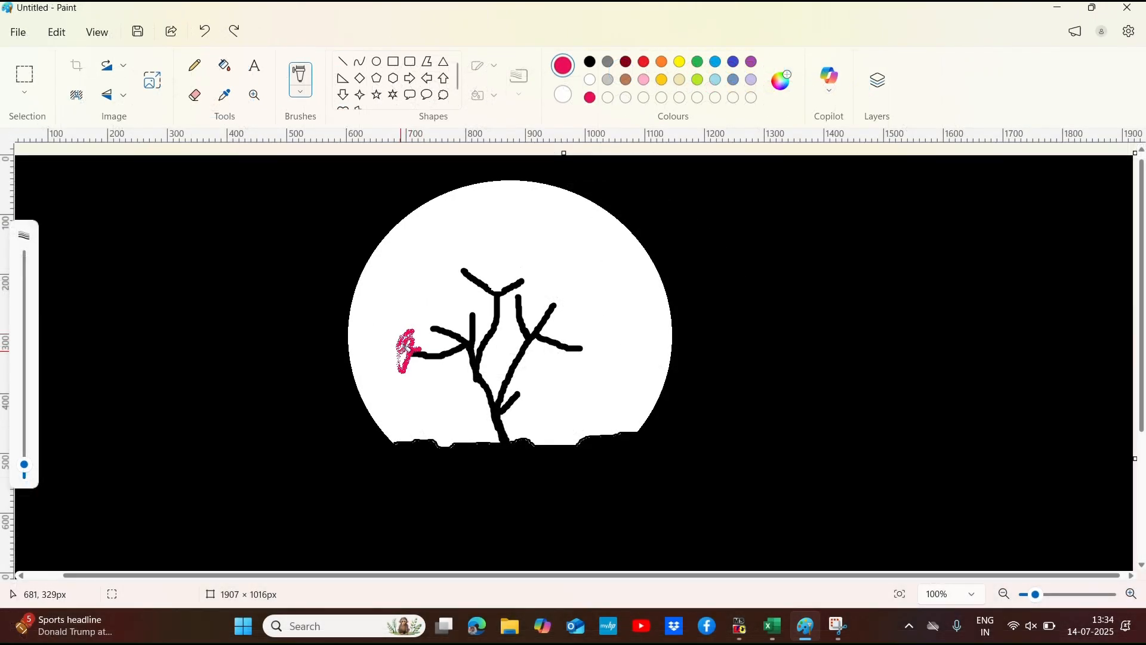
pyautogui.moveTo(433, 356)
pyautogui.mouseDown()
pyautogui.moveTo(401, 302)
pyautogui.moveTo(456, 327)
pyautogui.moveTo(426, 303)
pyautogui.moveTo(457, 309)
pyautogui.moveTo(429, 300)
pyautogui.moveTo(469, 318)
pyautogui.moveTo(441, 329)
pyautogui.moveTo(429, 357)
pyautogui.mouseUp()
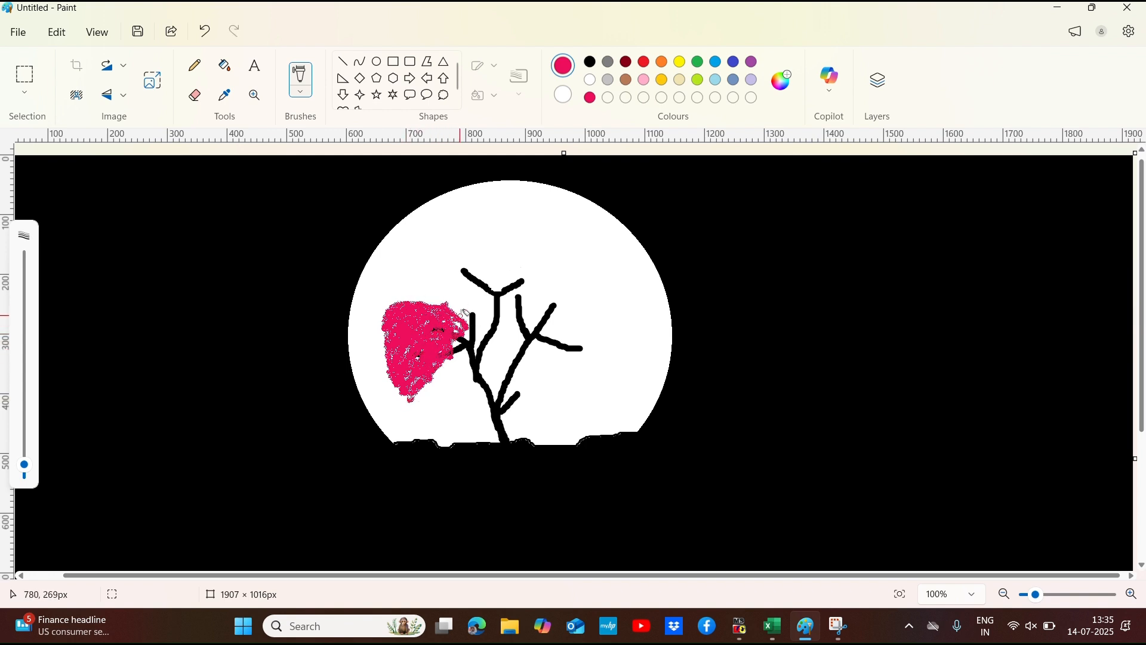
pyautogui.moveTo(441, 303)
pyautogui.mouseDown()
pyautogui.moveTo(482, 245)
pyautogui.moveTo(505, 256)
pyautogui.moveTo(523, 295)
pyautogui.moveTo(554, 305)
pyautogui.mouseUp()
pyautogui.moveTo(467, 332)
pyautogui.mouseDown()
pyautogui.moveTo(542, 298)
pyautogui.moveTo(462, 320)
pyautogui.moveTo(493, 256)
pyautogui.moveTo(467, 272)
pyautogui.moveTo(458, 264)
pyautogui.moveTo(481, 247)
pyautogui.moveTo(464, 267)
pyautogui.moveTo(474, 297)
pyautogui.moveTo(445, 294)
pyautogui.moveTo(486, 242)
pyautogui.moveTo(475, 324)
pyautogui.moveTo(468, 292)
pyautogui.moveTo(484, 260)
pyautogui.moveTo(502, 289)
pyautogui.moveTo(480, 314)
pyautogui.moveTo(497, 297)
pyautogui.moveTo(478, 322)
pyautogui.moveTo(442, 300)
pyautogui.moveTo(485, 281)
pyautogui.moveTo(487, 254)
pyautogui.moveTo(527, 276)
pyautogui.moveTo(482, 309)
pyautogui.mouseUp()
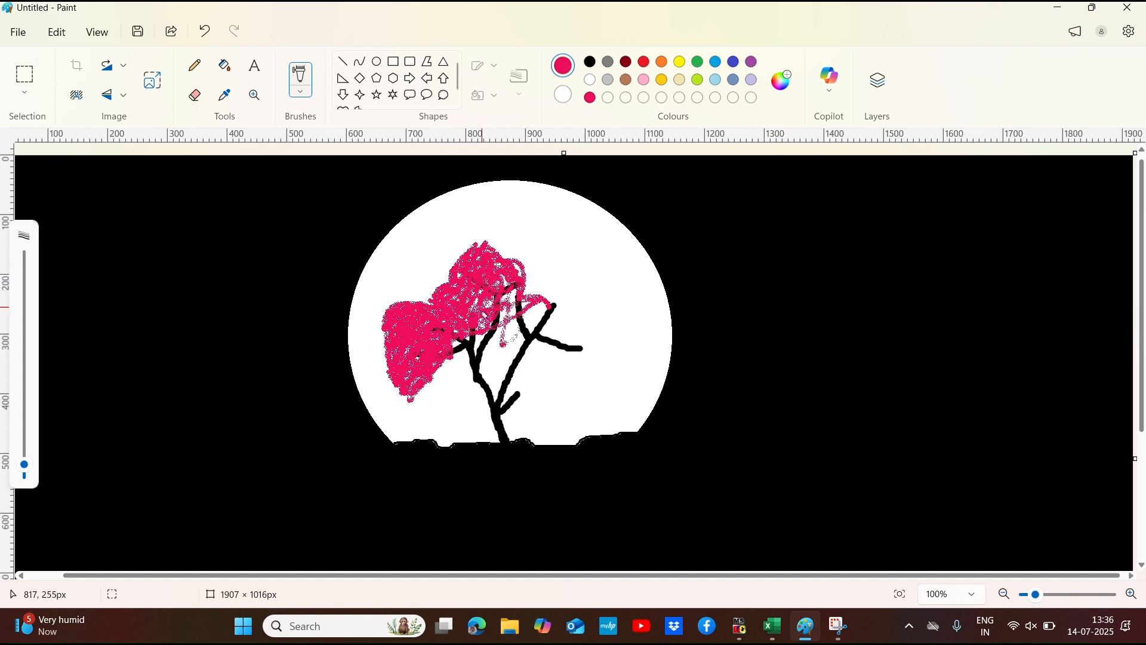
pyautogui.moveTo(460, 378)
pyautogui.mouseDown()
pyautogui.moveTo(524, 265)
pyautogui.moveTo(493, 300)
pyautogui.moveTo(528, 286)
pyautogui.moveTo(497, 322)
pyautogui.moveTo(482, 317)
pyautogui.moveTo(491, 298)
pyautogui.moveTo(456, 311)
pyautogui.moveTo(500, 285)
pyautogui.moveTo(530, 282)
pyautogui.moveTo(527, 294)
pyautogui.moveTo(535, 279)
pyautogui.moveTo(569, 285)
pyautogui.moveTo(591, 309)
pyautogui.moveTo(602, 347)
pyautogui.moveTo(536, 384)
pyautogui.moveTo(516, 376)
pyautogui.moveTo(549, 313)
pyautogui.moveTo(568, 324)
pyautogui.moveTo(538, 380)
pyautogui.moveTo(563, 379)
pyautogui.moveTo(571, 330)
pyautogui.moveTo(566, 340)
pyautogui.moveTo(549, 327)
pyautogui.moveTo(575, 311)
pyautogui.moveTo(550, 300)
pyautogui.moveTo(544, 282)
pyautogui.moveTo(531, 288)
pyautogui.moveTo(544, 275)
pyautogui.moveTo(570, 322)
pyautogui.moveTo(534, 361)
pyautogui.moveTo(534, 338)
pyautogui.moveTo(554, 343)
pyautogui.moveTo(522, 379)
pyautogui.moveTo(524, 358)
pyautogui.moveTo(575, 319)
pyautogui.moveTo(543, 390)
pyautogui.moveTo(577, 357)
pyautogui.moveTo(561, 377)
pyautogui.moveTo(581, 330)
pyautogui.moveTo(551, 310)
pyautogui.moveTo(525, 320)
pyautogui.moveTo(535, 326)
pyautogui.moveTo(536, 292)
pyautogui.moveTo(533, 316)
pyautogui.moveTo(555, 293)
pyautogui.moveTo(565, 303)
pyautogui.moveTo(564, 364)
pyautogui.moveTo(574, 326)
pyautogui.moveTo(594, 359)
pyautogui.moveTo(517, 385)
pyautogui.moveTo(554, 328)
pyautogui.mouseUp()
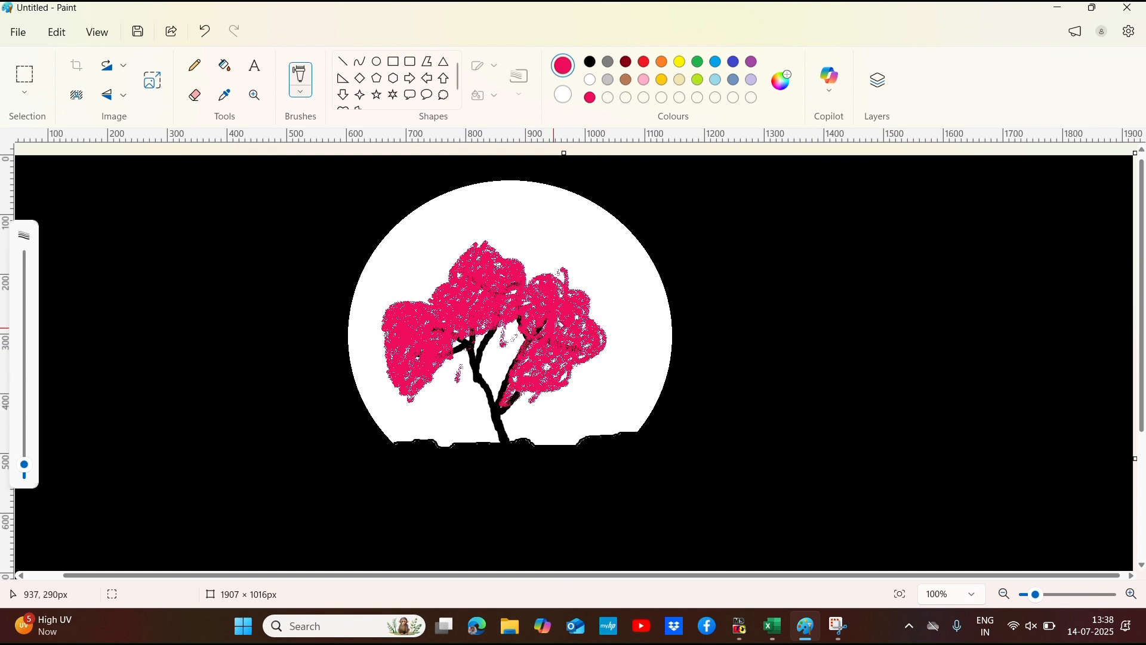
pyautogui.moveTo(561, 325); pyautogui.dragTo(575, 341)
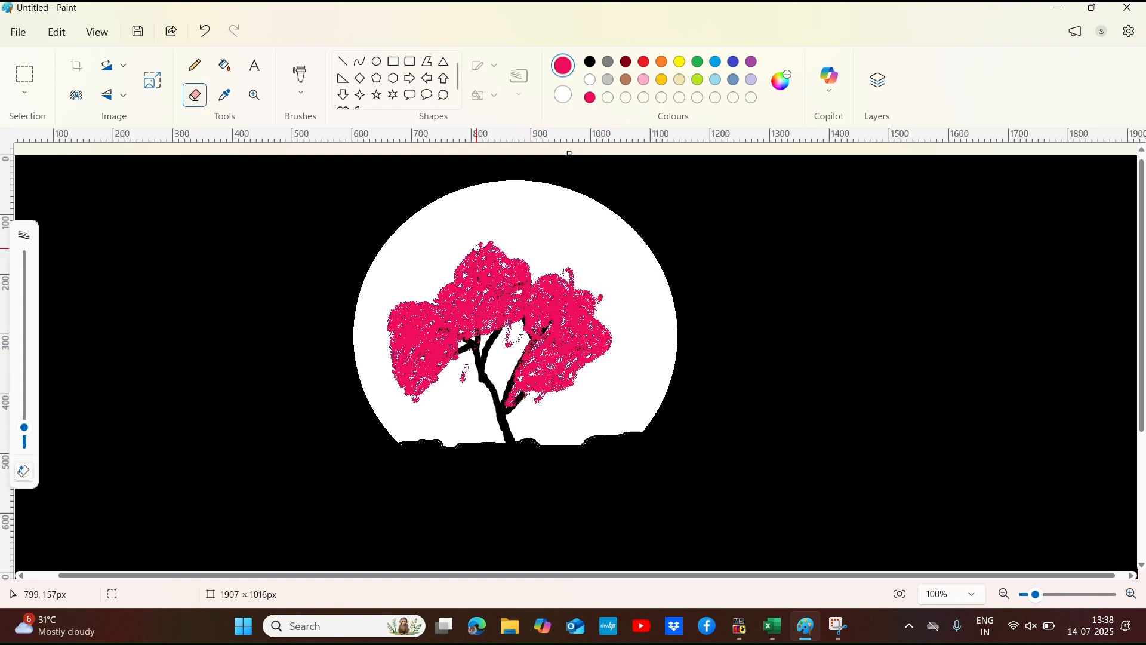
# Step: Erase the stray pinkish-red marks below the left foliage cluster and around the edges of the right one
pyautogui.scroll(1, 495, 240)
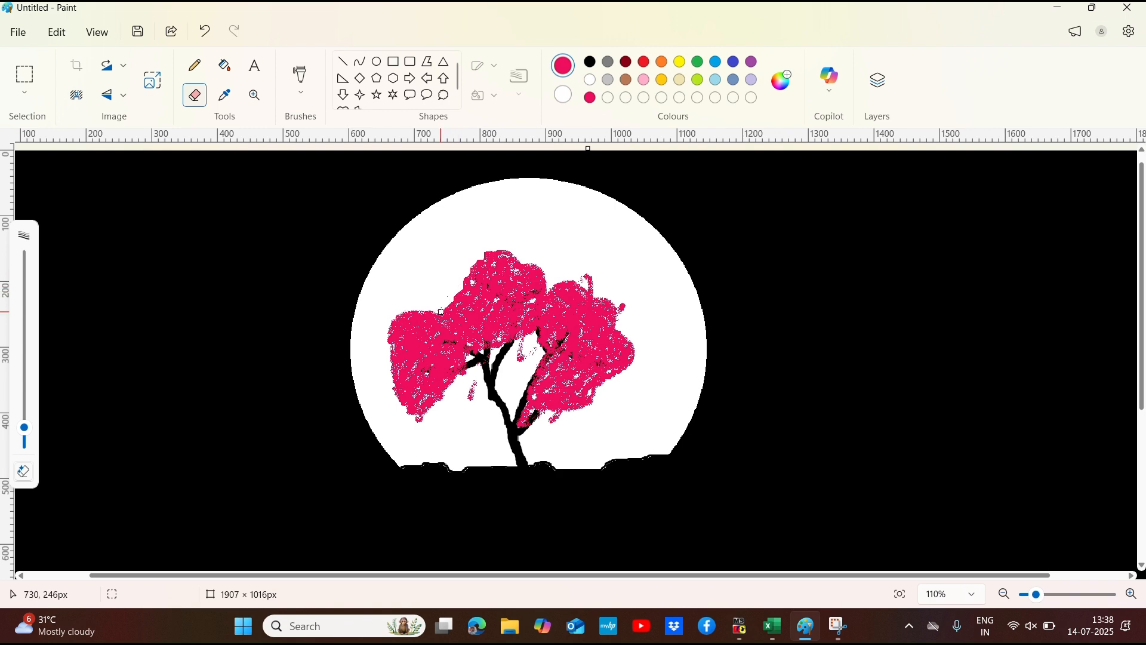
pyautogui.scroll(4, 442, 312)
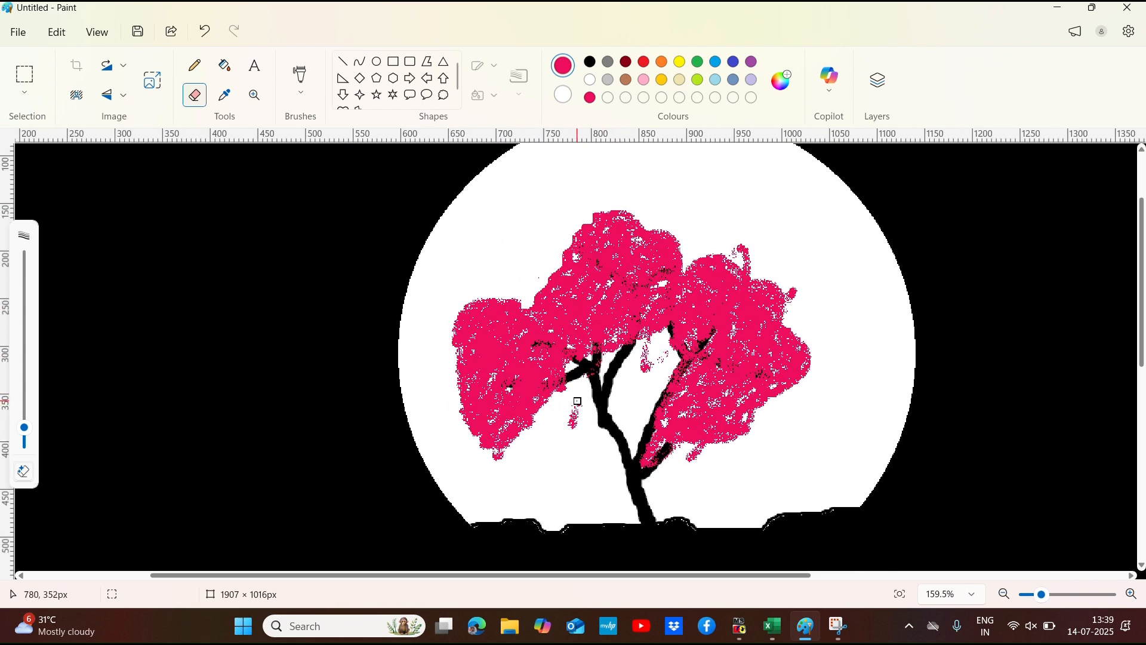
pyautogui.moveTo(577, 401)
pyautogui.mouseDown()
pyautogui.moveTo(573, 428)
pyautogui.moveTo(502, 449)
pyautogui.mouseUp()
pyautogui.hscroll(-3, 615, 408)
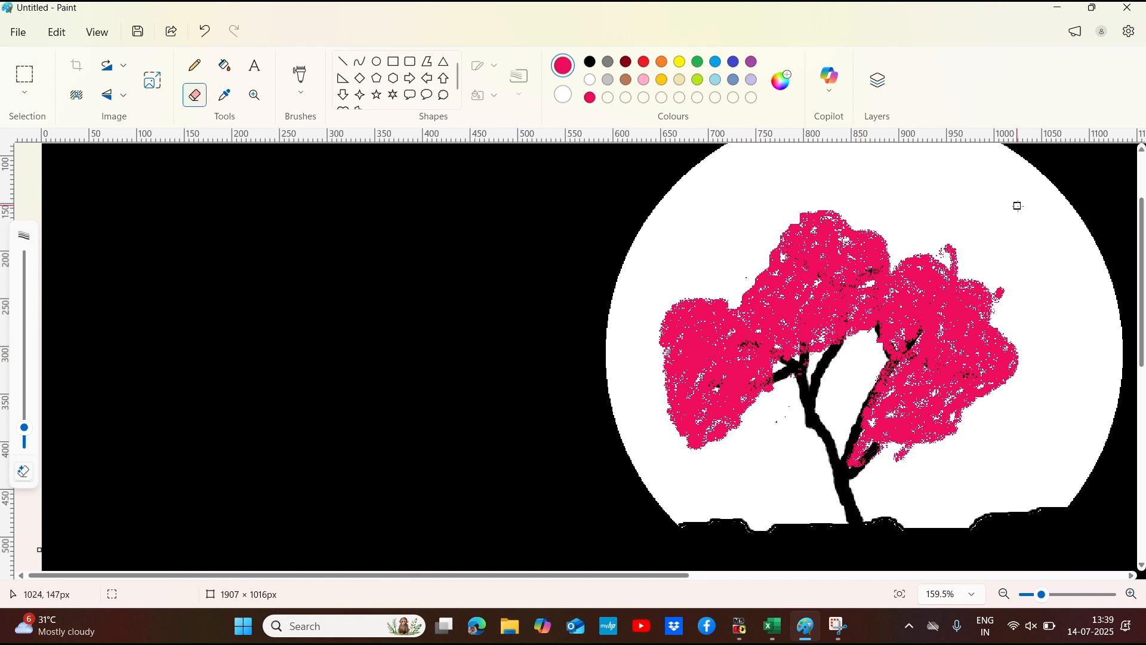
pyautogui.moveTo(947, 246); pyautogui.dragTo(953, 254)
pyautogui.moveTo(1007, 295); pyautogui.dragTo(1000, 287)
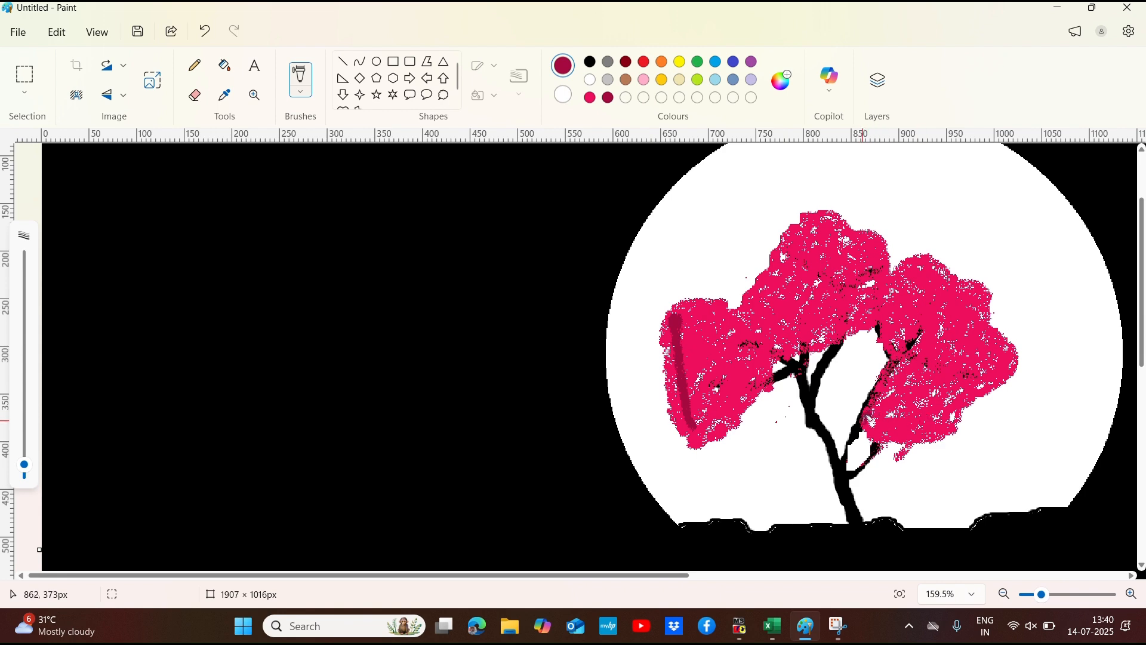
# Step: Undo the dark red shading stroke on the left foliage cluster
pyautogui.scroll(-1, 794, 364)
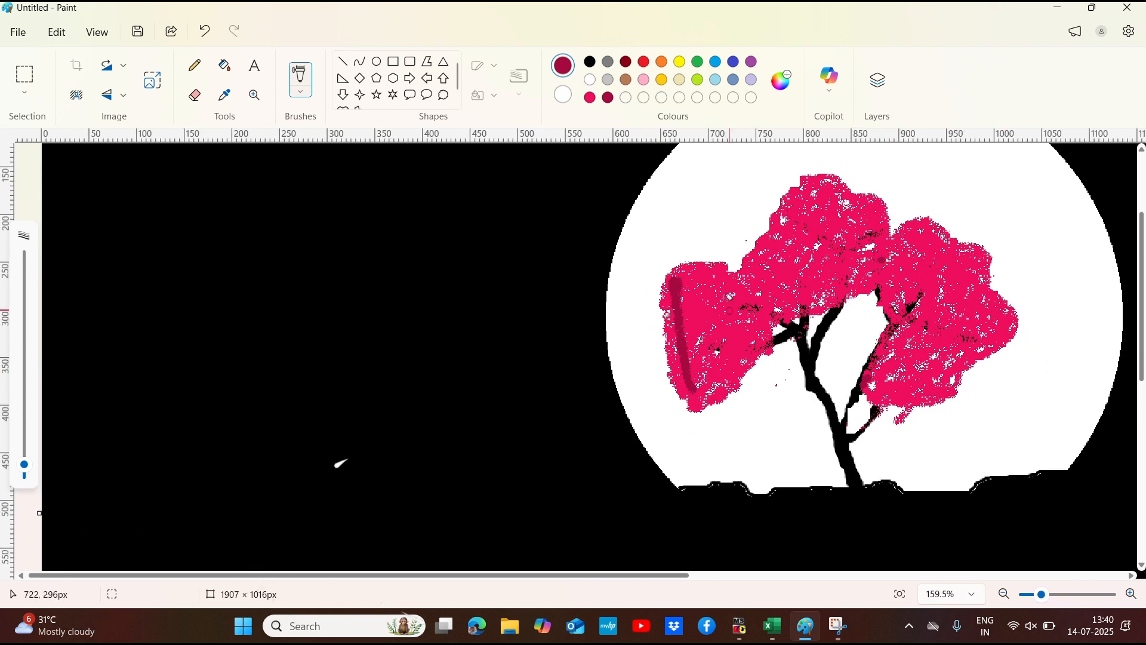
pyautogui.click(195, 94)
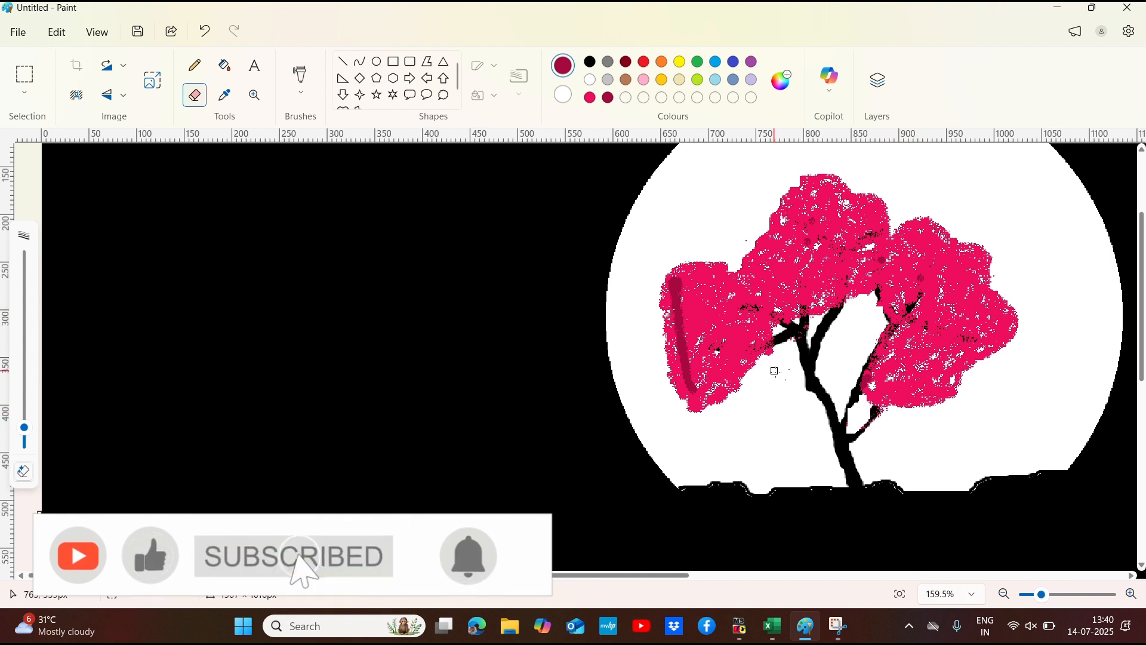
pyautogui.click(205, 37)
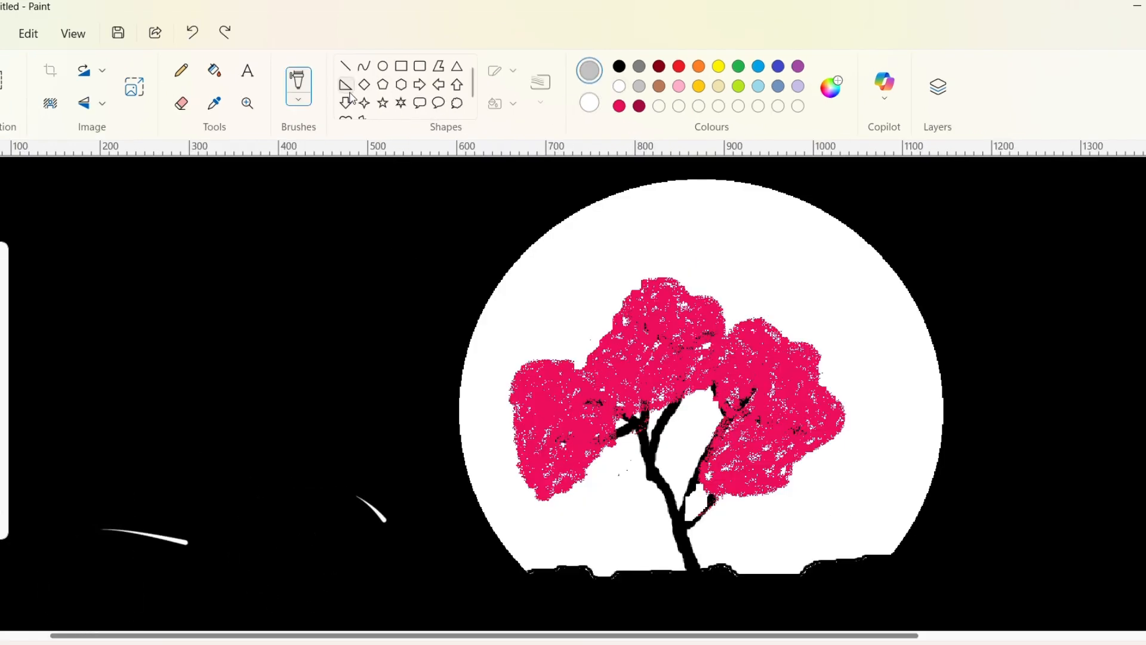
# Step: Open the selection of brush types
pyautogui.click(300, 89)
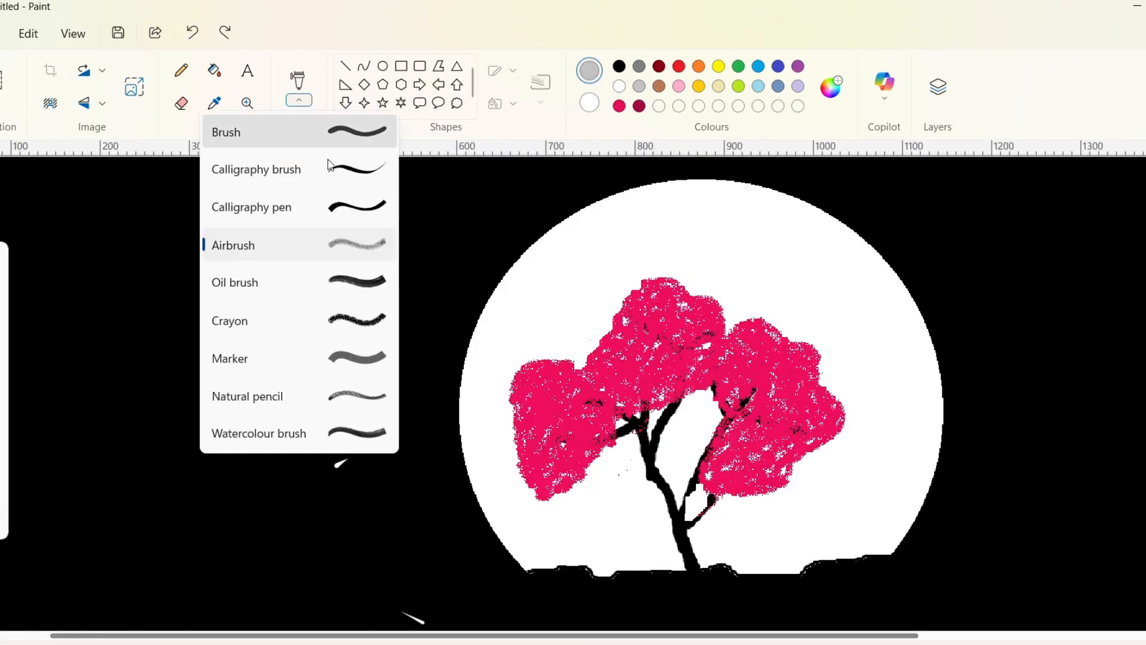